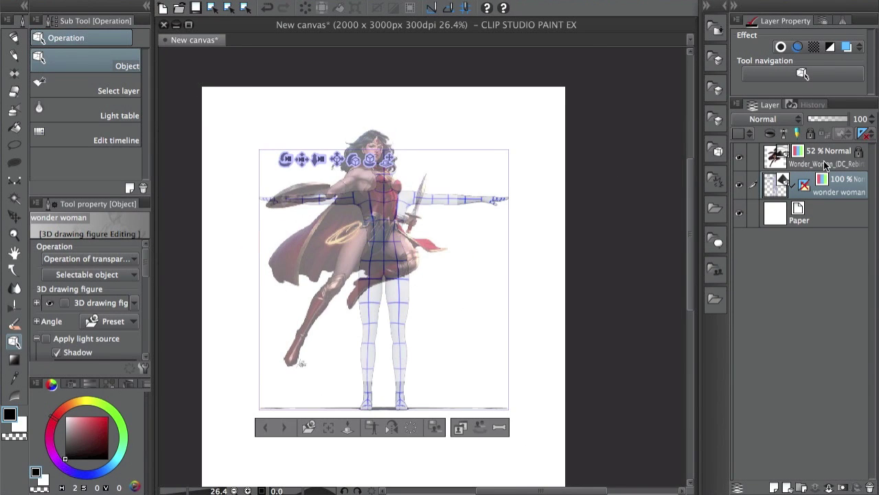
# - Move the 3D figure layer above the reference image and raise the figure's thigh on the sword side
pyautogui.moveTo(823, 184); pyautogui.dragTo(786, 147)
pyautogui.moveTo(389, 158); pyautogui.dragTo(391, 171)
pyautogui.click(407, 285)
pyautogui.moveTo(411, 288); pyautogui.dragTo(389, 169)
# - Bend the knee of the figure's raised leg and angle its foot to follow the reference pose
pyautogui.click(425, 267)
pyautogui.moveTo(428, 305); pyautogui.dragTo(401, 371)
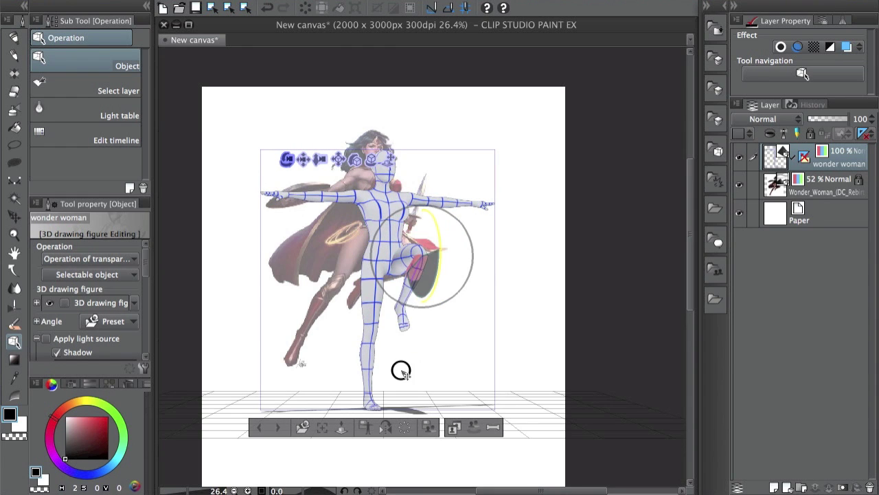
pyautogui.click(403, 309)
pyautogui.moveTo(414, 305); pyautogui.dragTo(409, 317)
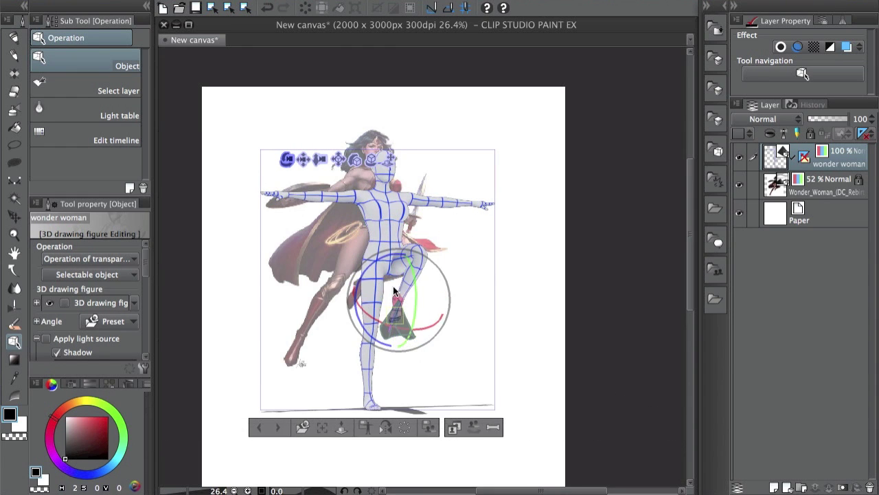
# - Swing the figure's straight leg outward to match the reference's extended leg, shifting the figure up over the artwork
pyautogui.click(372, 280)
pyautogui.moveTo(392, 249); pyautogui.dragTo(400, 206)
pyautogui.moveTo(306, 160); pyautogui.dragTo(303, 149)
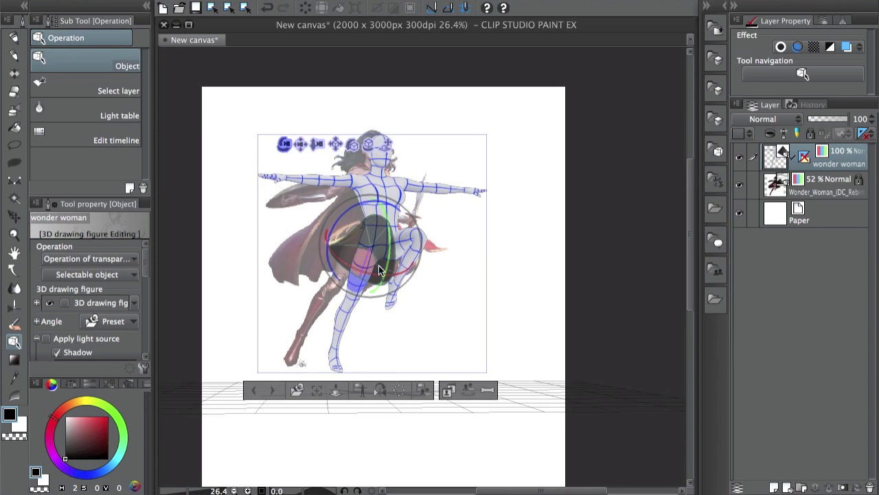
pyautogui.moveTo(375, 266); pyautogui.dragTo(365, 204)
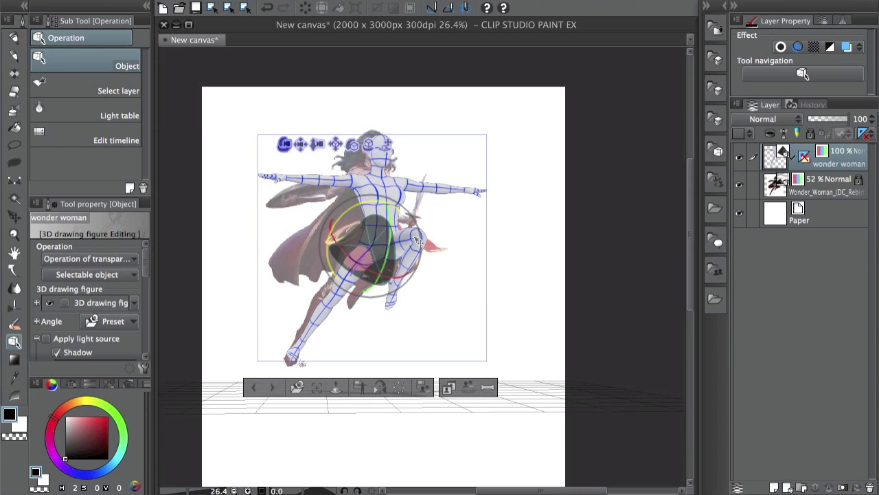
# - Rotate the thigh of the figure's bent leg so the knee points outward and the shin tucks under the body
pyautogui.click(407, 241)
pyautogui.moveTo(374, 202); pyautogui.dragTo(379, 210)
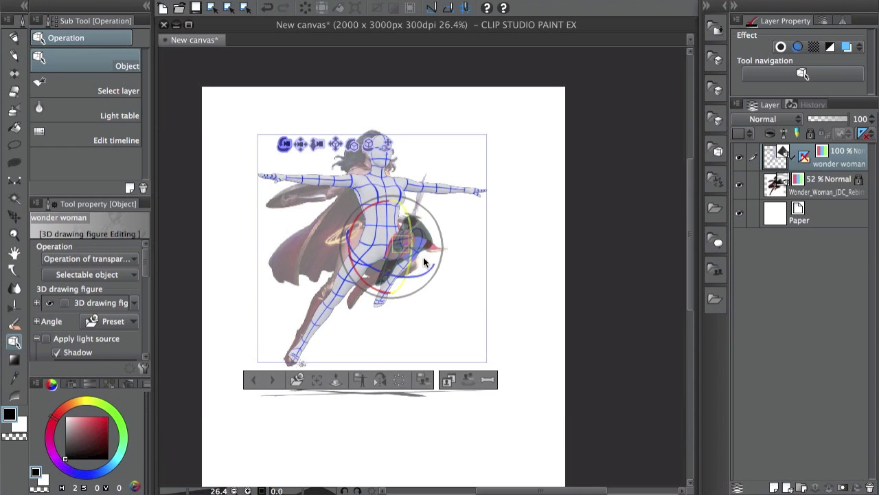
pyautogui.moveTo(424, 261); pyautogui.dragTo(415, 229)
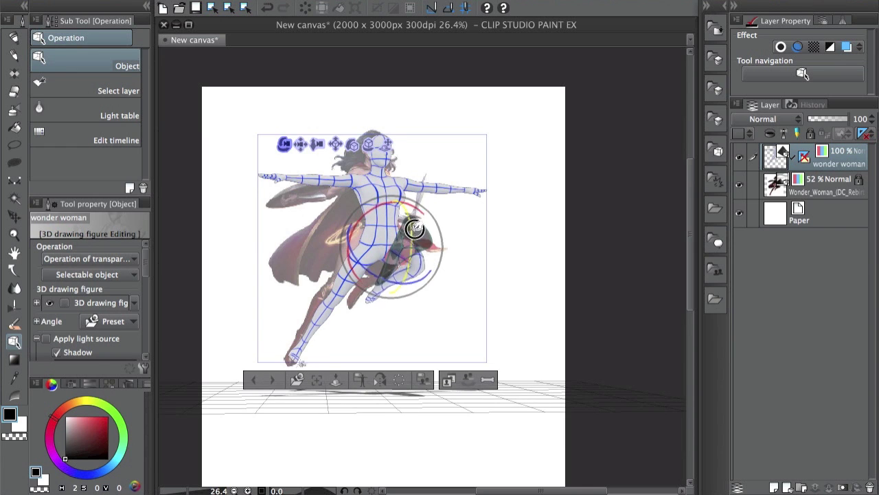
pyautogui.moveTo(384, 275); pyautogui.dragTo(388, 275)
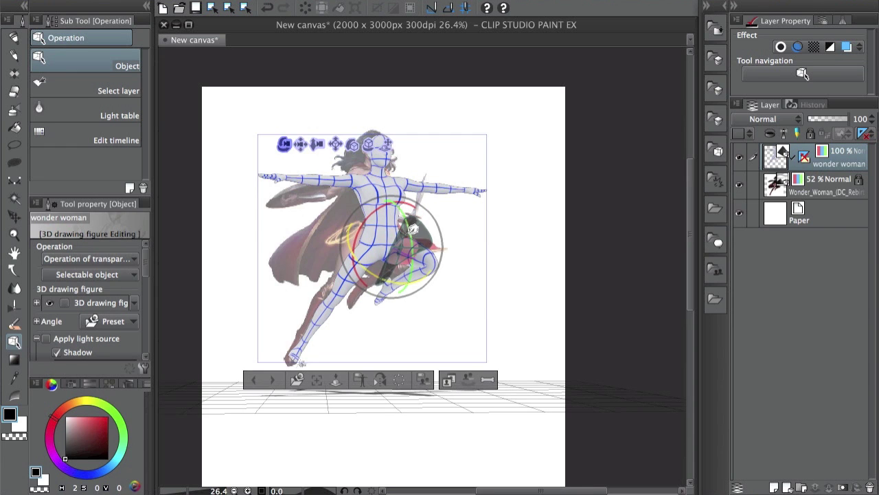
pyautogui.moveTo(413, 229); pyautogui.dragTo(413, 226)
pyautogui.moveTo(412, 227); pyautogui.dragTo(412, 235)
# - Place the 3D figure layer below the reference image and shift the figure slightly to line up with the artwork
pyautogui.moveTo(774, 159); pyautogui.dragTo(773, 189)
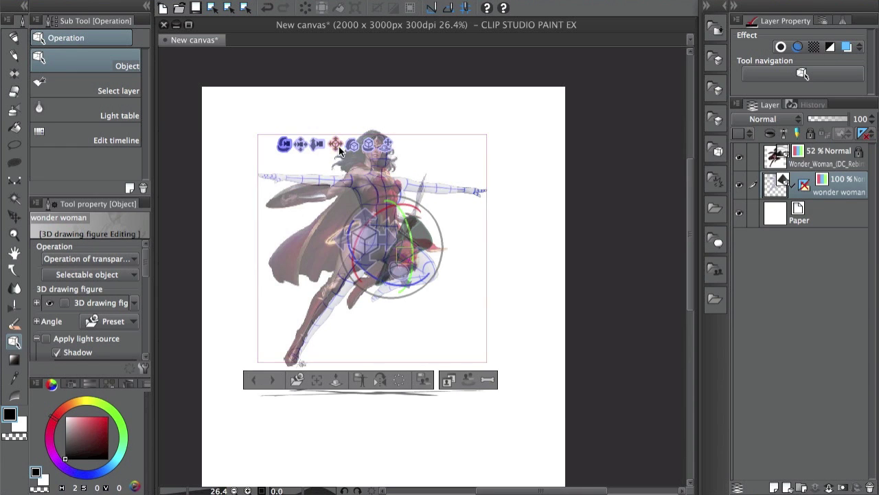
pyautogui.moveTo(299, 143); pyautogui.dragTo(299, 142)
pyautogui.click(476, 271)
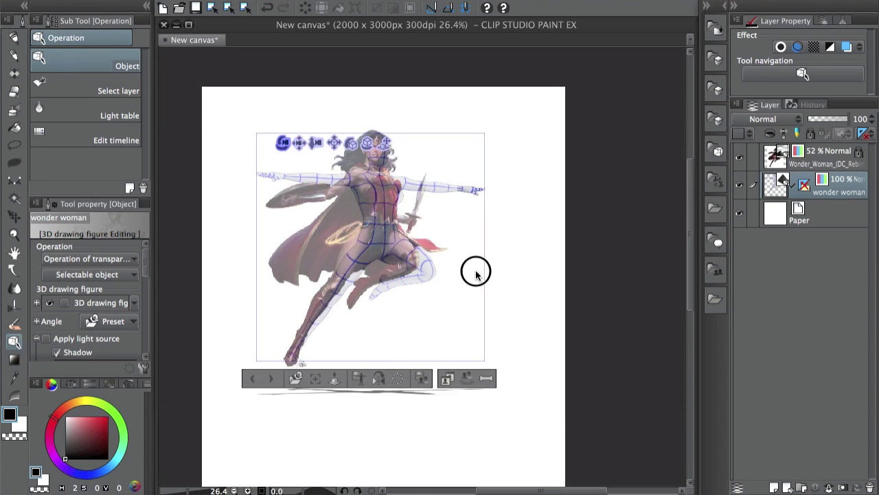
pyautogui.scroll(3, 476, 274)
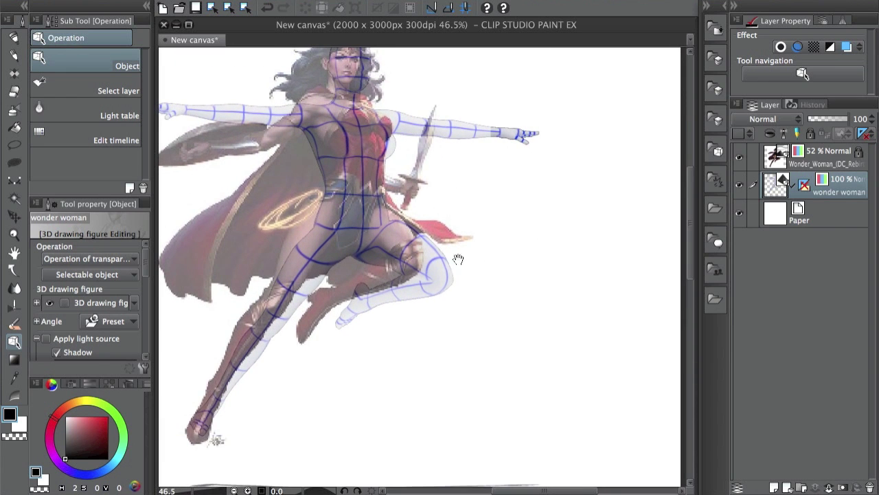
pyautogui.moveTo(473, 238); pyautogui.dragTo(487, 258)
# - Set the reference layer to 100% opacity, and move the 3D figure layer above it at 53% opacity
pyautogui.click(817, 157)
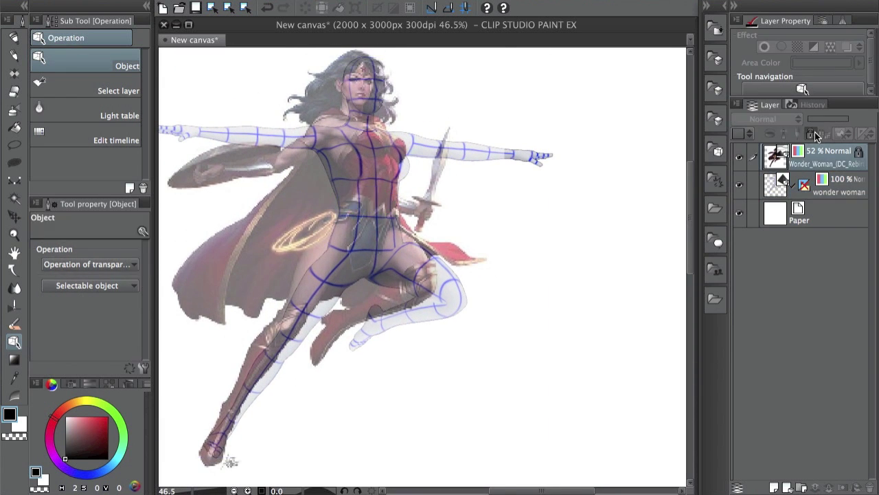
pyautogui.moveTo(827, 119); pyautogui.dragTo(869, 122)
pyautogui.moveTo(843, 173); pyautogui.dragTo(830, 120)
pyautogui.click(839, 160)
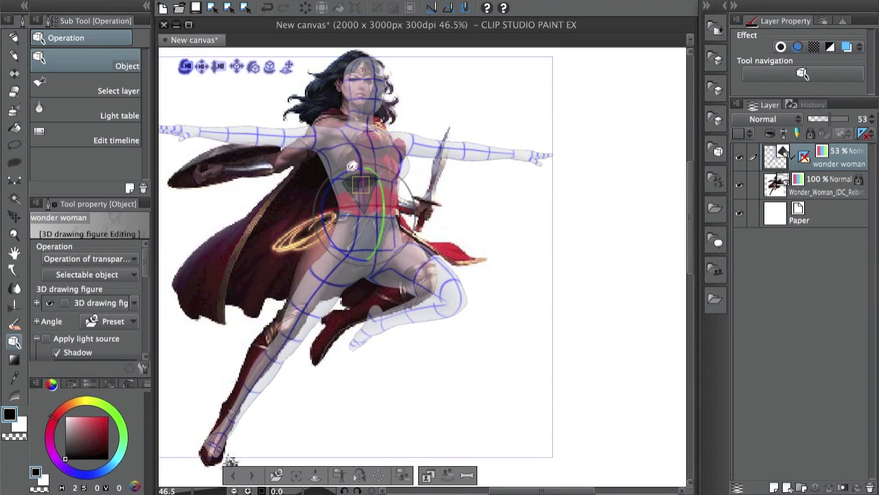
# - Tilt the figure's chest and waist to follow the reference torso, toggling the reference layer to compare
pyautogui.click(366, 144)
pyautogui.moveTo(380, 169)
pyautogui.mouseDown()
pyautogui.moveTo(405, 180)
pyautogui.moveTo(380, 180)
pyautogui.mouseUp()
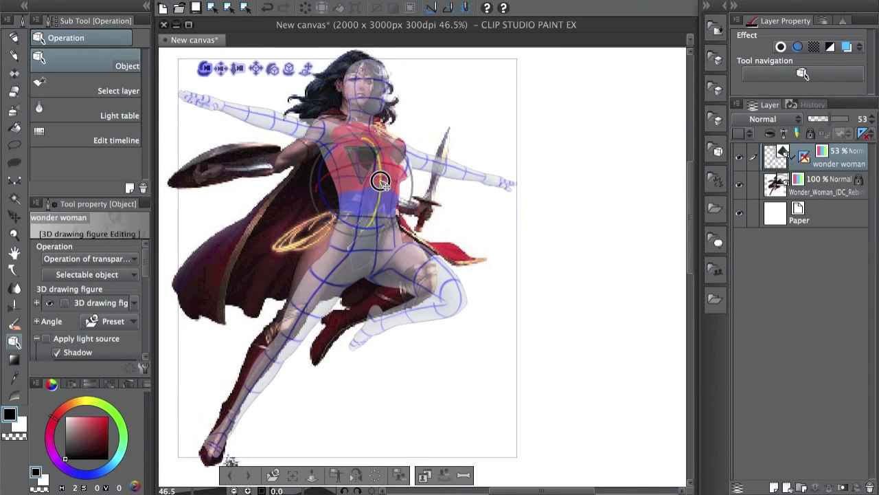
pyautogui.click(370, 220)
pyautogui.moveTo(383, 212); pyautogui.dragTo(395, 220)
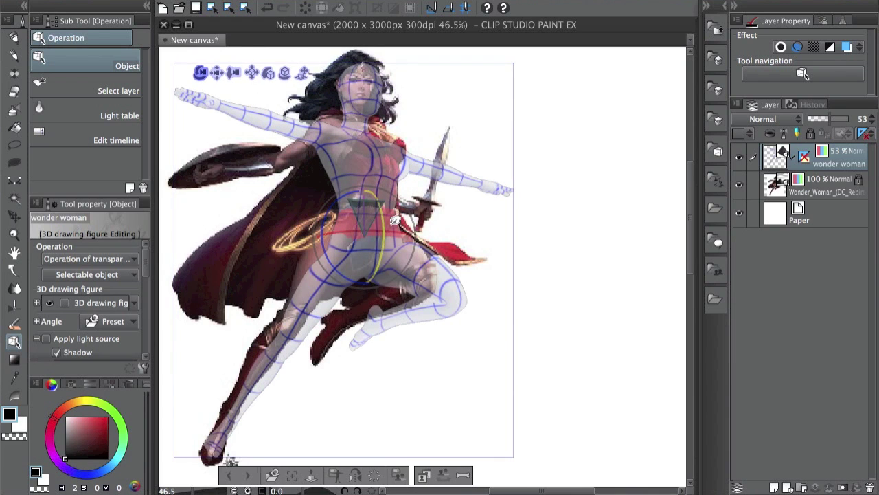
pyautogui.click(825, 218)
pyautogui.click(739, 184)
pyautogui.click(740, 184)
# - Lower the figure's shield-side arm and bend its forearm to match the reference's arm behind the shield
pyautogui.click(319, 126)
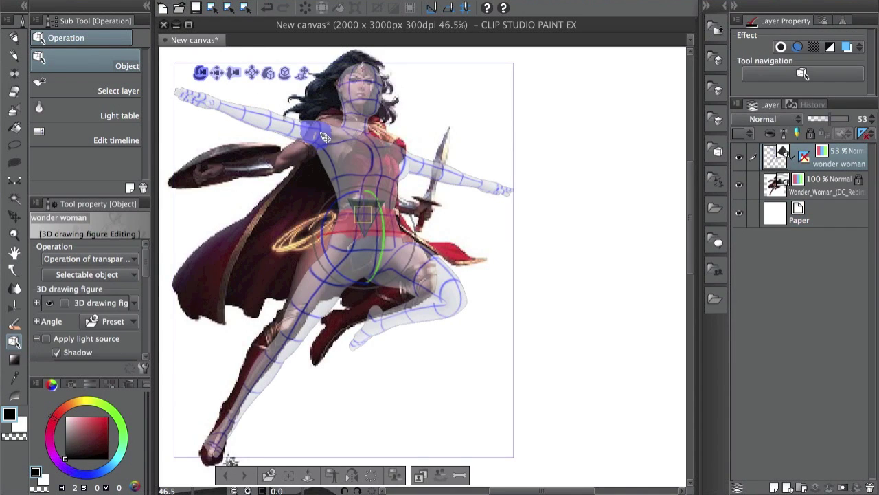
pyautogui.click(318, 130)
pyautogui.moveTo(352, 116); pyautogui.dragTo(351, 158)
pyautogui.hotkey('ctrl', 'z')
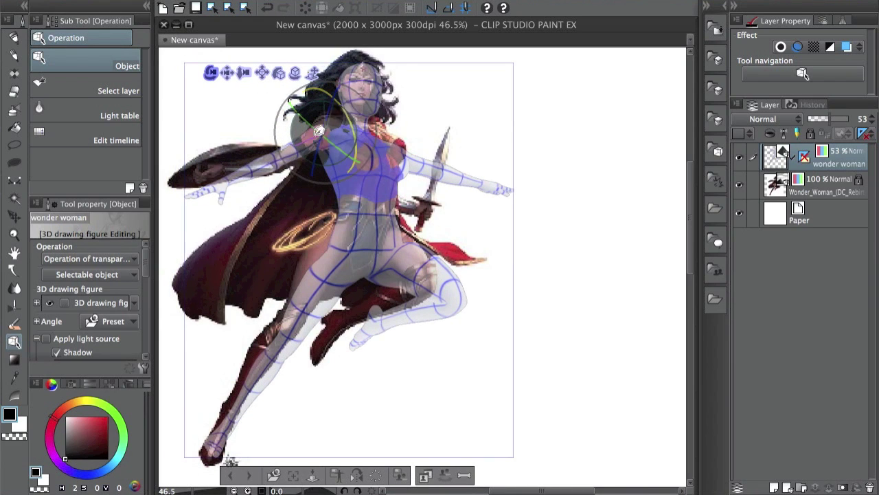
pyautogui.moveTo(268, 162); pyautogui.dragTo(291, 160)
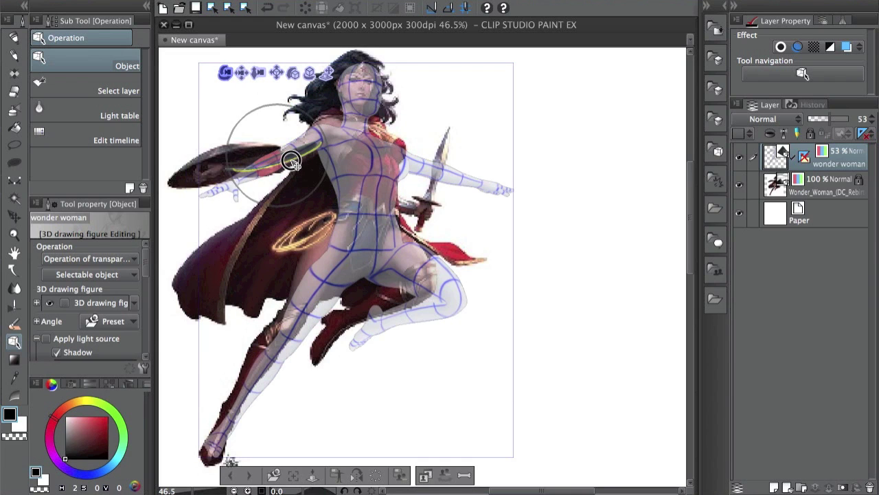
pyautogui.moveTo(342, 107); pyautogui.dragTo(328, 84)
# - Close the figure's shield-side hand into a fist and toggle the reference layer to compare the pose
pyautogui.click(221, 178)
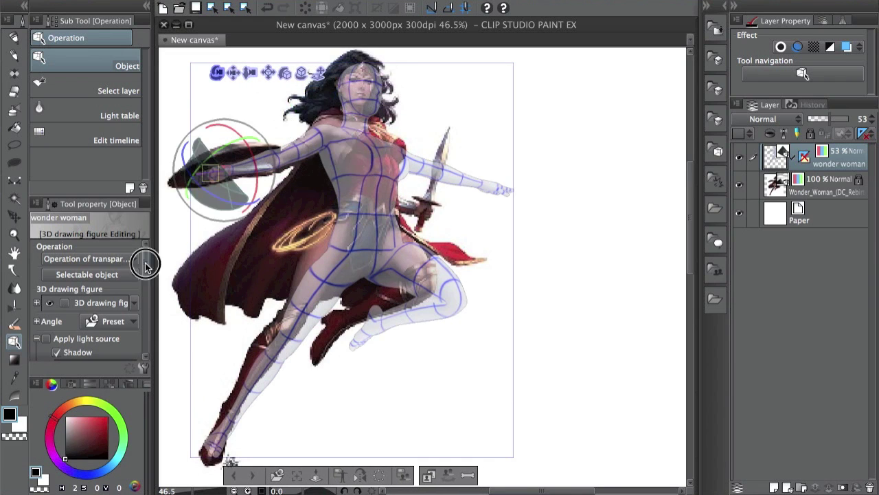
pyautogui.moveTo(103, 318); pyautogui.dragTo(107, 336)
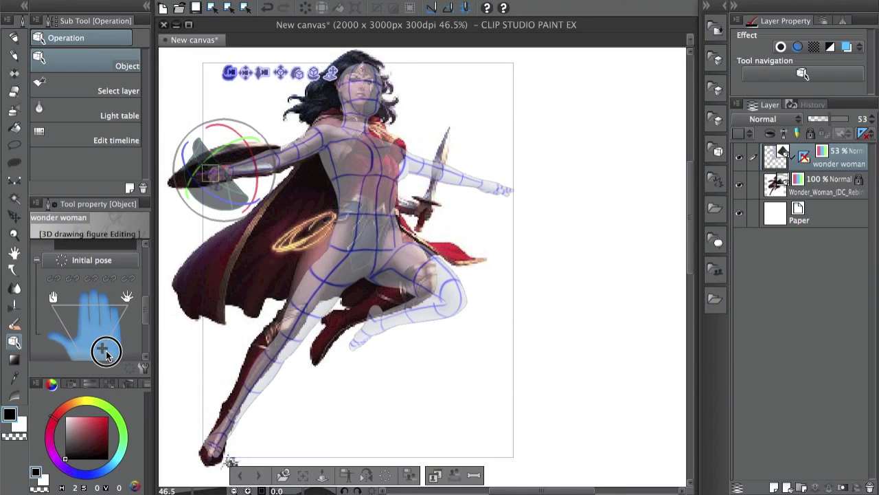
pyautogui.click(788, 184)
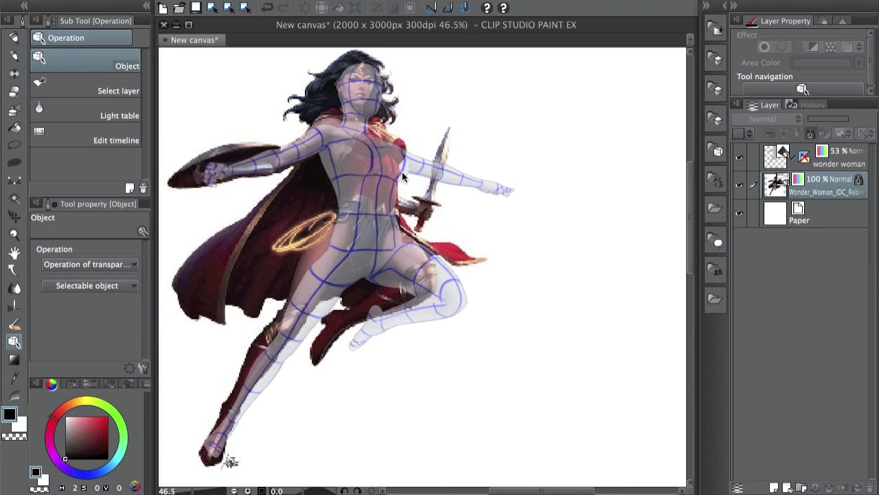
pyautogui.click(739, 186)
pyautogui.click(739, 184)
# - Adjust the figure's head toward the reference's face direction, toggling the reference layer to compare
pyautogui.click(361, 92)
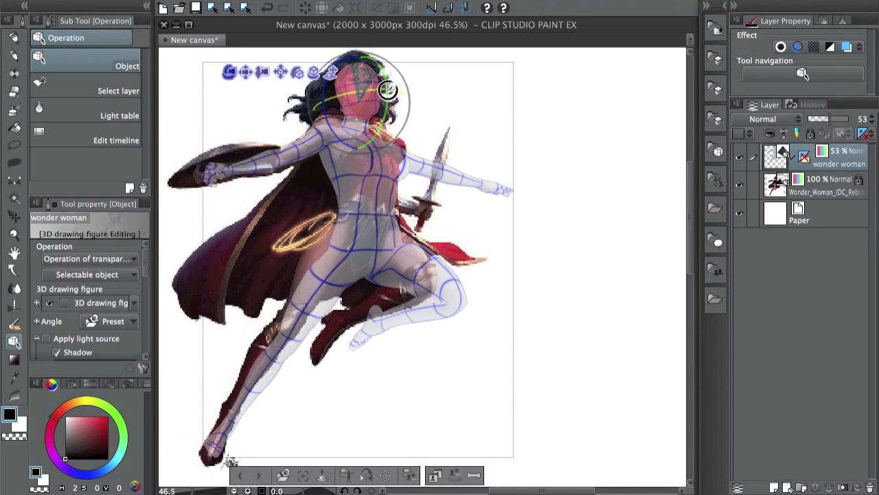
pyautogui.click(808, 189)
pyautogui.click(739, 186)
pyautogui.click(740, 186)
pyautogui.click(740, 186)
pyautogui.click(740, 185)
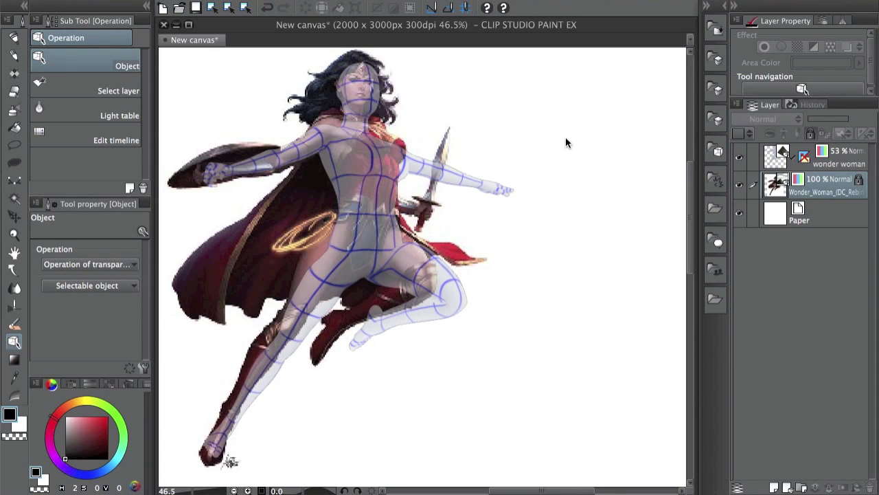
pyautogui.click(739, 184)
pyautogui.click(739, 185)
# - Rotate the foot of the figure's extended leg to match the reference boot
pyautogui.click(230, 431)
pyautogui.click(229, 432)
pyautogui.moveTo(249, 396); pyautogui.dragTo(246, 402)
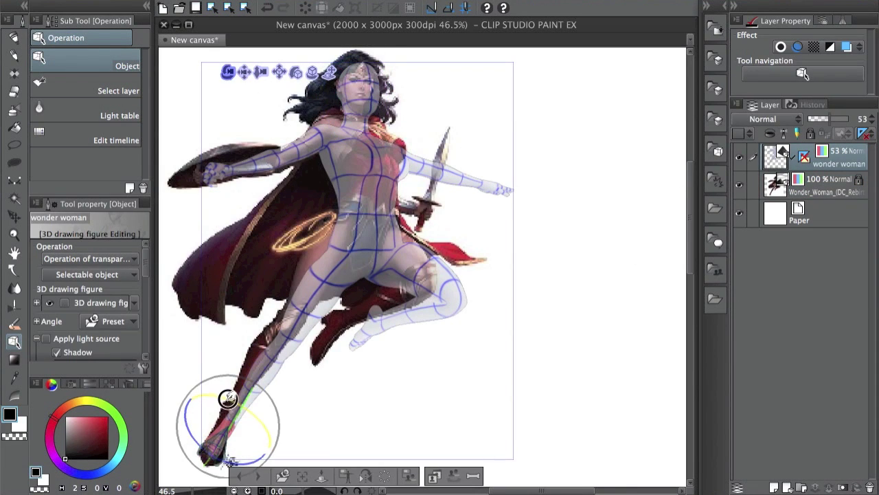
# - Lower the figure's sword-side upper arm and bend its elbow to follow the reference's sword arm
pyautogui.moveTo(579, 195); pyautogui.dragTo(541, 204)
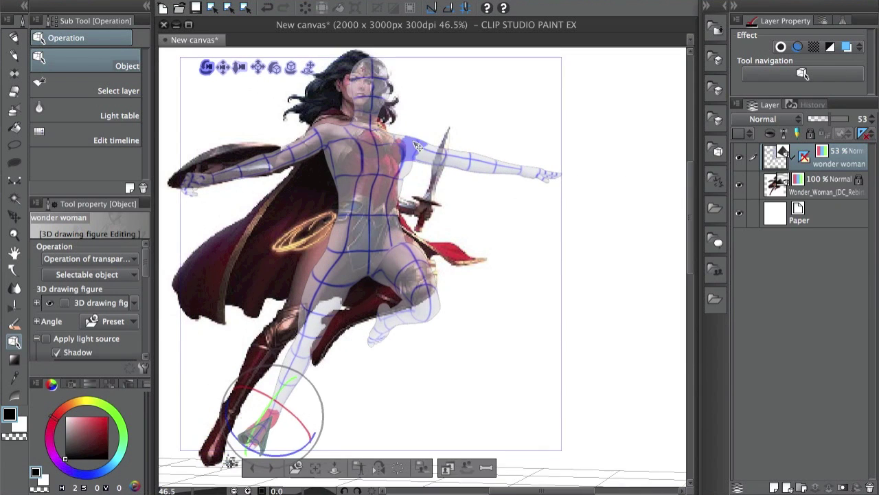
pyautogui.click(414, 149)
pyautogui.moveTo(443, 127); pyautogui.dragTo(412, 138)
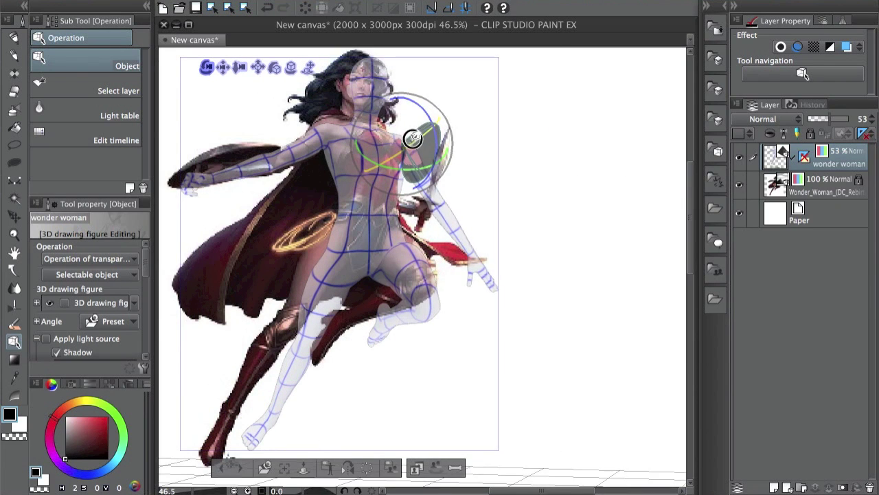
pyautogui.moveTo(446, 209); pyautogui.dragTo(383, 114)
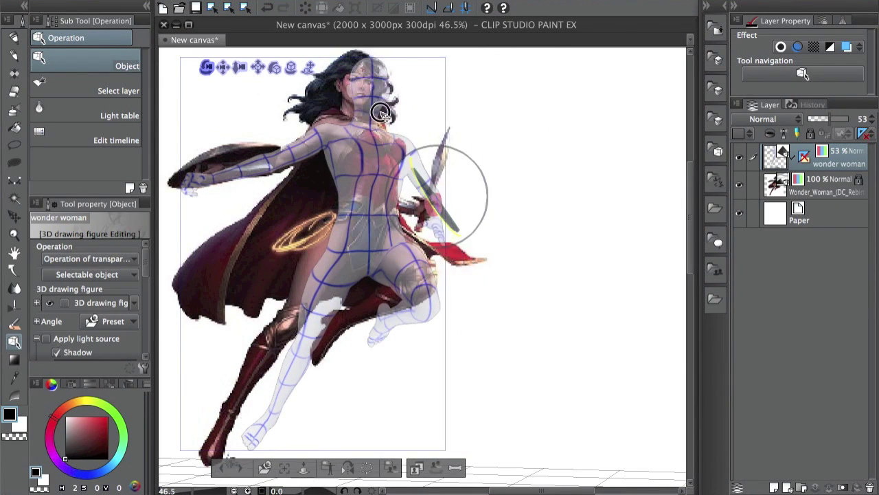
pyautogui.click(416, 163)
pyautogui.moveTo(451, 122); pyautogui.dragTo(479, 113)
pyautogui.moveTo(433, 136)
pyautogui.mouseDown()
pyautogui.moveTo(432, 128)
pyautogui.moveTo(434, 136)
pyautogui.mouseUp()
pyautogui.moveTo(423, 168); pyautogui.dragTo(399, 172)
# - Realign the figure with the reference artwork and rotate its sword-side shoulder and arm toward the sword
pyautogui.click(375, 246)
pyautogui.moveTo(291, 67); pyautogui.dragTo(295, 71)
pyautogui.moveTo(234, 66)
pyautogui.mouseDown()
pyautogui.moveTo(224, 63)
pyautogui.moveTo(240, 63)
pyautogui.moveTo(223, 65)
pyautogui.mouseUp()
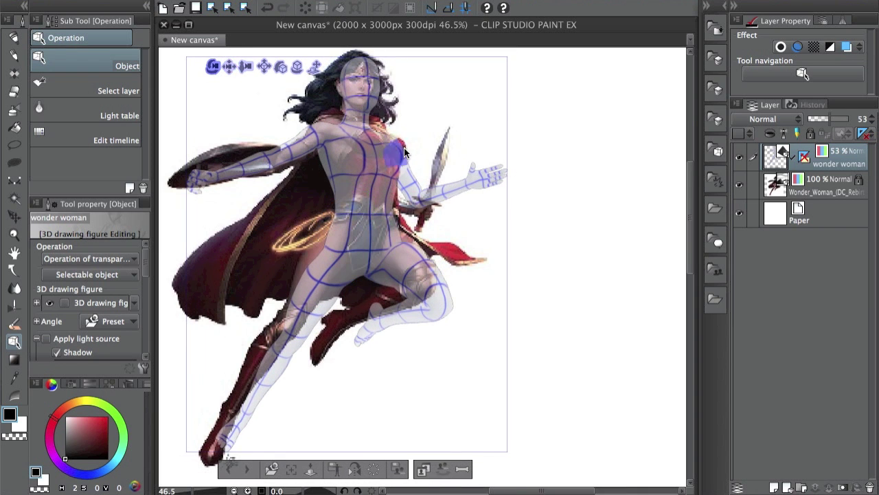
pyautogui.click(386, 137)
pyautogui.click(386, 139)
pyautogui.moveTo(381, 100); pyautogui.dragTo(360, 172)
# - Close the figure's sword-side hand into a fist and adjust its angle
pyautogui.click(460, 230)
pyautogui.moveTo(145, 259); pyautogui.dragTo(143, 317)
pyautogui.moveTo(100, 304); pyautogui.dragTo(147, 334)
pyautogui.moveTo(474, 177)
pyautogui.mouseDown()
pyautogui.moveTo(448, 183)
pyautogui.moveTo(481, 173)
pyautogui.mouseUp()
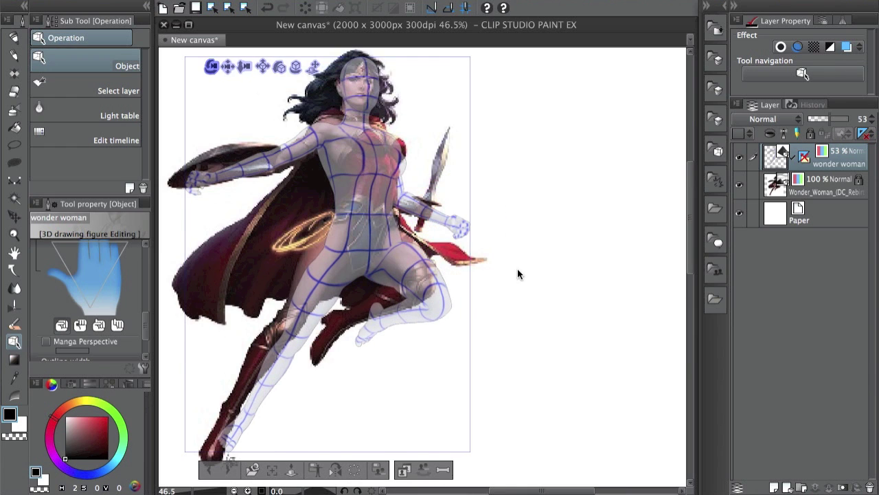
# - Swing the figure's sword-side shoulder and arm inward to match the reference's sword arm
pyautogui.click(395, 145)
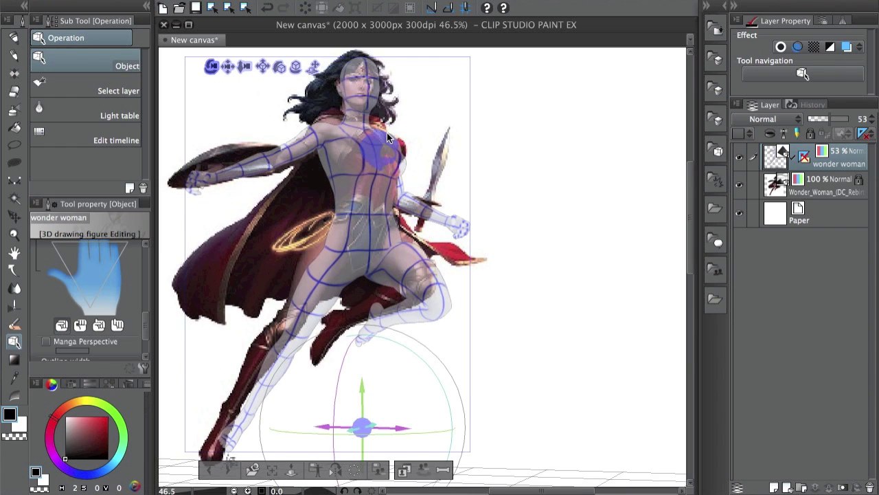
pyautogui.click(389, 134)
pyautogui.moveTo(400, 112); pyautogui.dragTo(389, 94)
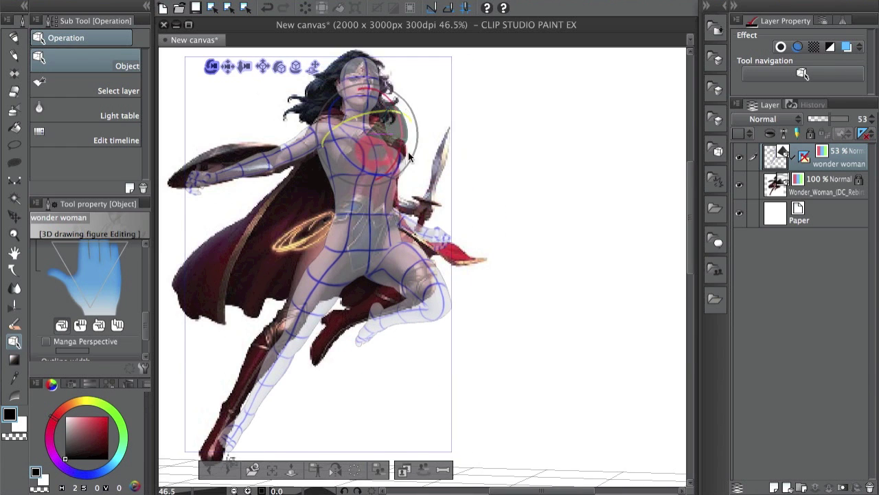
pyautogui.moveTo(484, 190); pyautogui.dragTo(410, 170)
pyautogui.click(409, 203)
# - Turn the whole figure slightly and reposition it over the reference character
pyautogui.moveTo(286, 64)
pyautogui.mouseDown()
pyautogui.moveTo(300, 65)
pyautogui.moveTo(270, 63)
pyautogui.mouseUp()
pyautogui.click(267, 460)
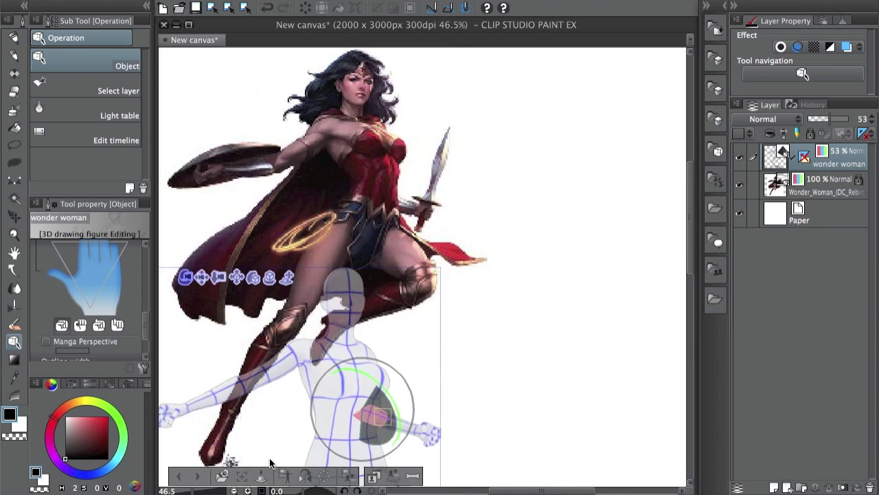
pyautogui.moveTo(203, 279); pyautogui.dragTo(227, 70)
# - Hide the reference layer and set the 3D figure layer's opacity to 100%
pyautogui.click(739, 184)
pyautogui.moveTo(550, 233); pyautogui.dragTo(488, 263)
pyautogui.click(488, 262)
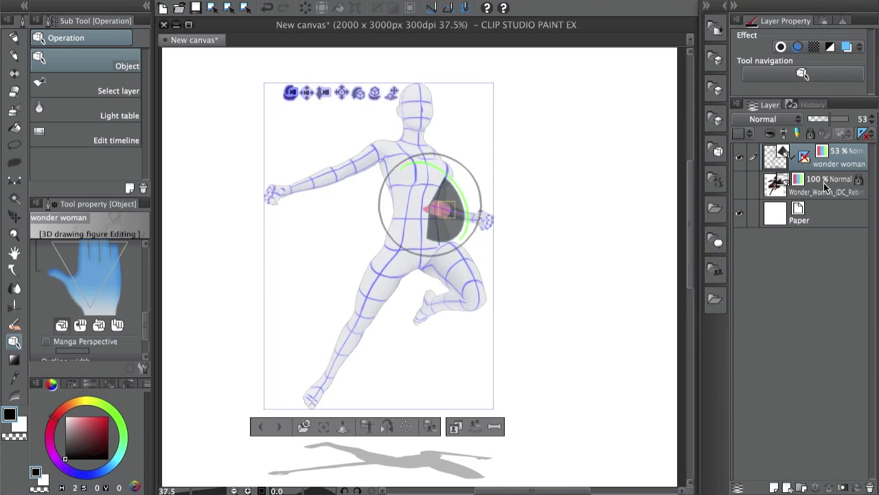
pyautogui.click(849, 119)
# - Rotate the foot of the figure's extended leg so the toes point further downward
pyautogui.click(312, 393)
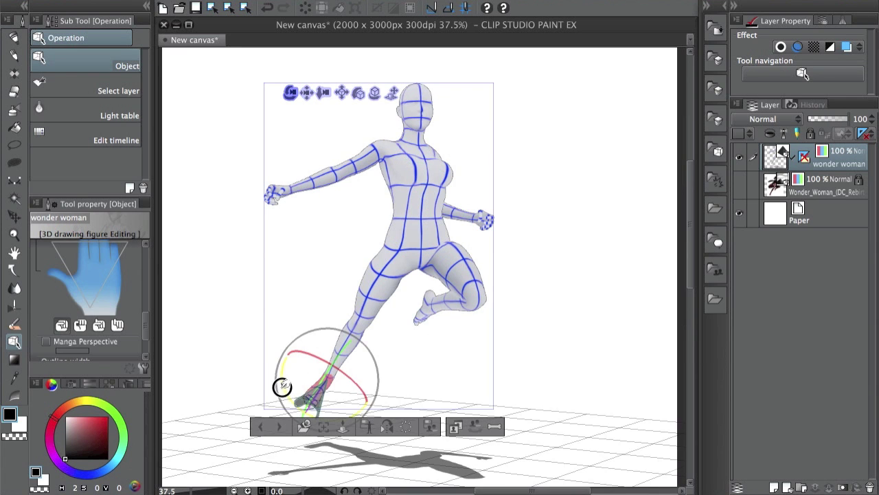
pyautogui.moveTo(336, 365); pyautogui.dragTo(341, 356)
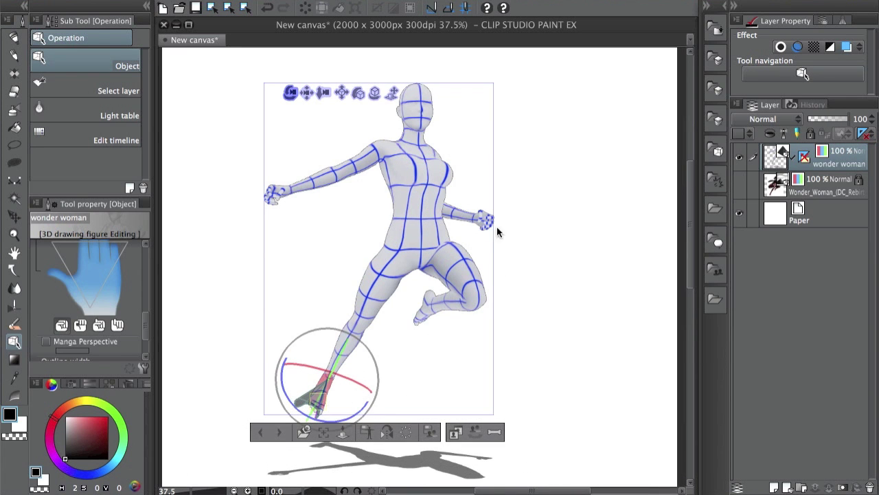
pyautogui.scroll(-3, 141, 295)
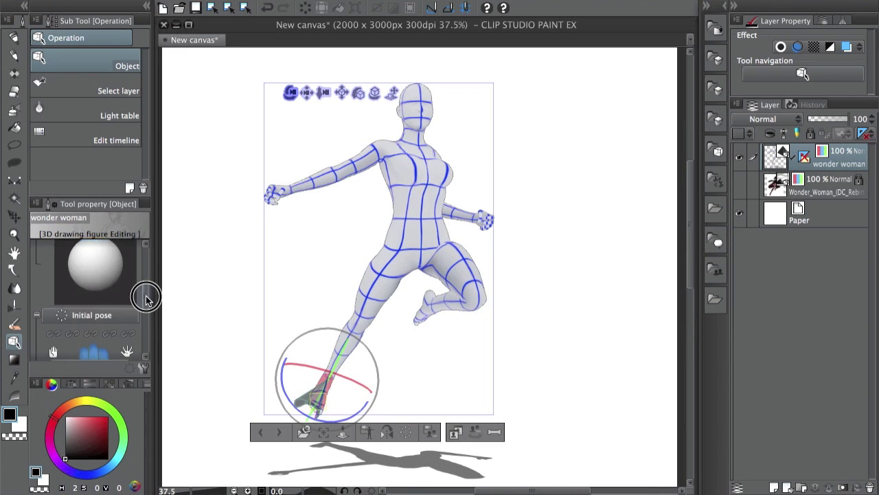
# - Show the reference layer and rotate the figure's shield-side shoulder and arm to follow the reference's shield arm
pyautogui.click(739, 184)
pyautogui.scroll(-1, 567, 234)
pyautogui.hscroll(-1, 568, 233)
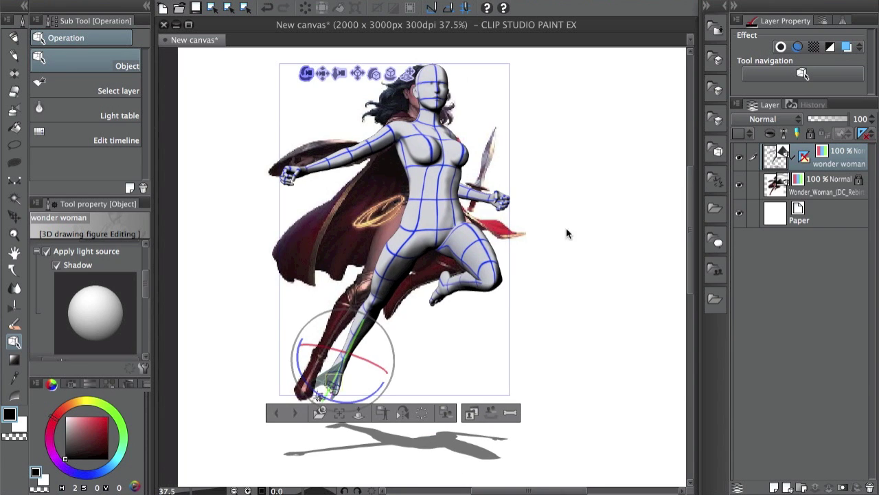
pyautogui.click(393, 131)
pyautogui.moveTo(405, 88); pyautogui.dragTo(388, 98)
pyautogui.click(347, 169)
pyautogui.moveTo(356, 145); pyautogui.dragTo(367, 137)
pyautogui.click(391, 133)
pyautogui.moveTo(416, 122); pyautogui.dragTo(412, 121)
# - Move the 3D figure beside the Wonder Woman reference and unlock the reference layer
pyautogui.click(610, 229)
pyautogui.scroll(2, 530, 194)
pyautogui.scroll(-4, 460, 200)
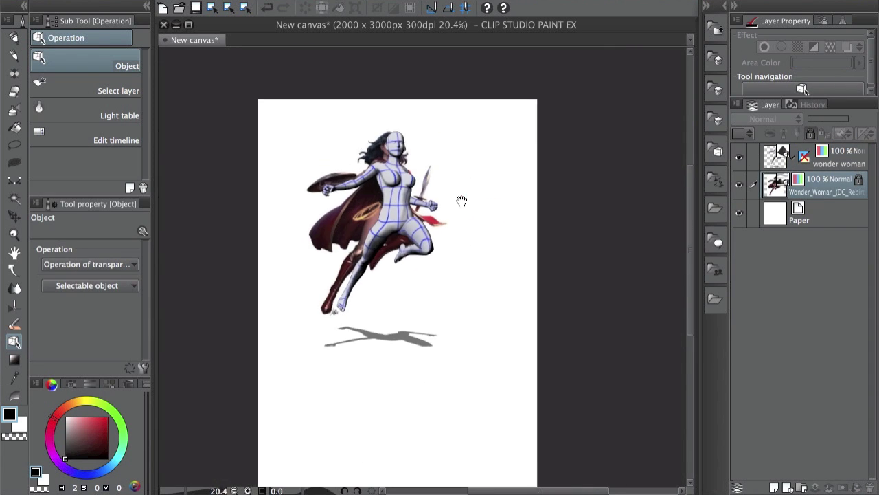
pyautogui.click(780, 167)
pyautogui.moveTo(356, 137); pyautogui.dragTo(395, 120)
pyautogui.click(588, 146)
pyautogui.click(810, 135)
pyautogui.click(487, 146)
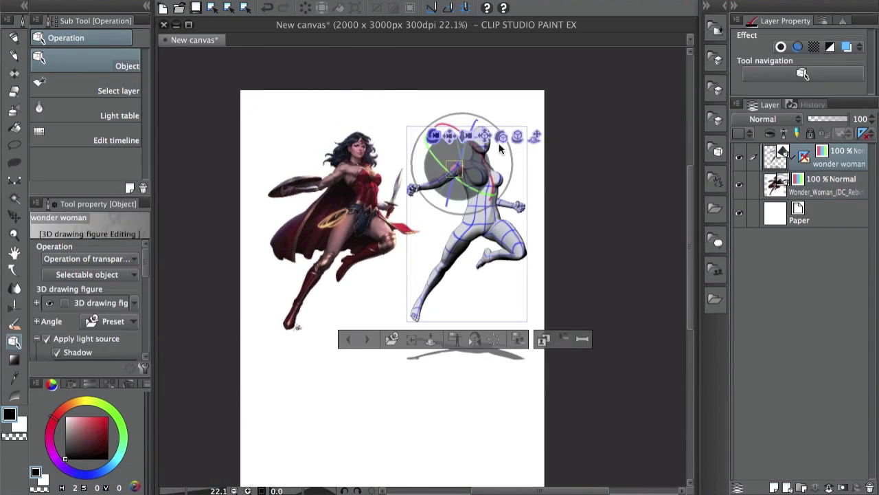
pyautogui.moveTo(518, 135); pyautogui.dragTo(523, 133)
pyautogui.click(599, 156)
# - Compare the enlarged figure with the reference by briefly showing the reference layer, then reselect the wonder woman figure layer
pyautogui.click(834, 218)
pyautogui.scroll(-1, 492, 251)
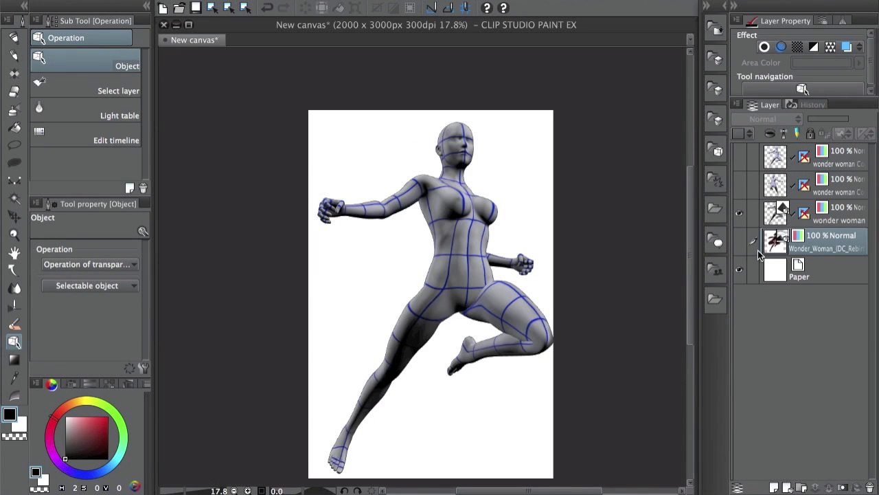
pyautogui.click(741, 241)
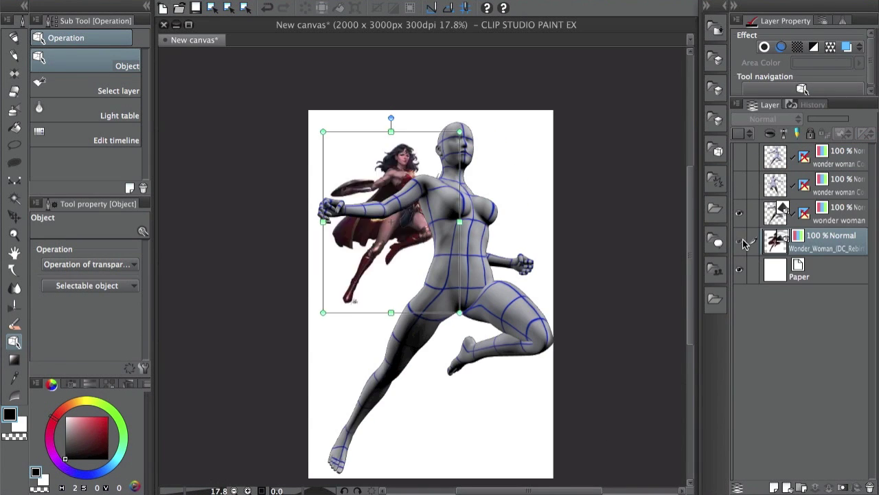
pyautogui.click(740, 237)
pyautogui.rightClick(832, 219)
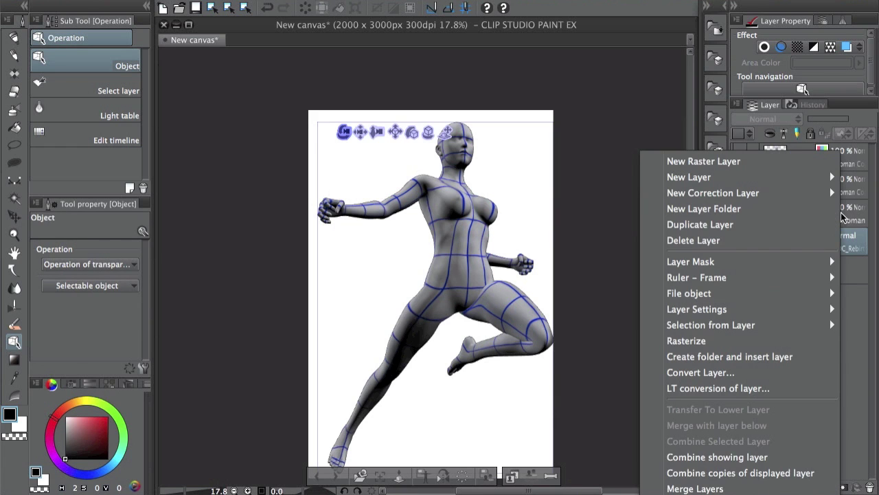
pyautogui.press('Escape')
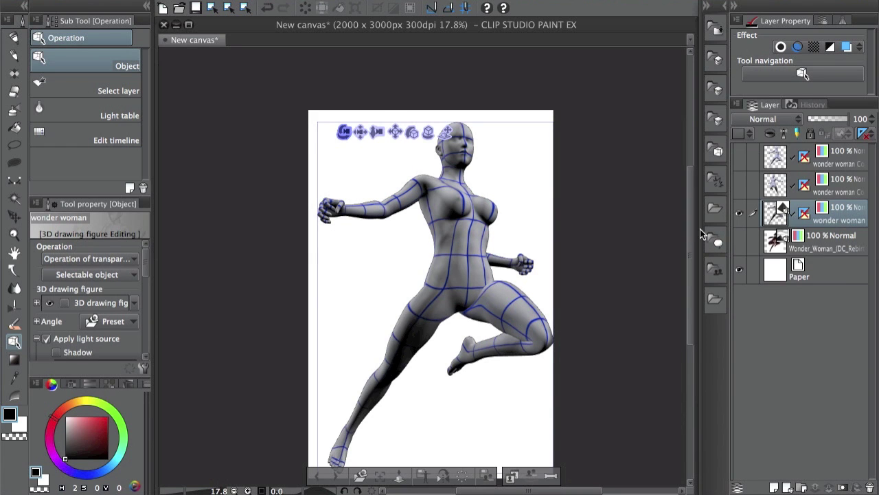
# - Register the figure's pose as a material named super pose in the action poses folder under 3D Pose
pyautogui.moveTo(691, 228); pyautogui.dragTo(684, 239)
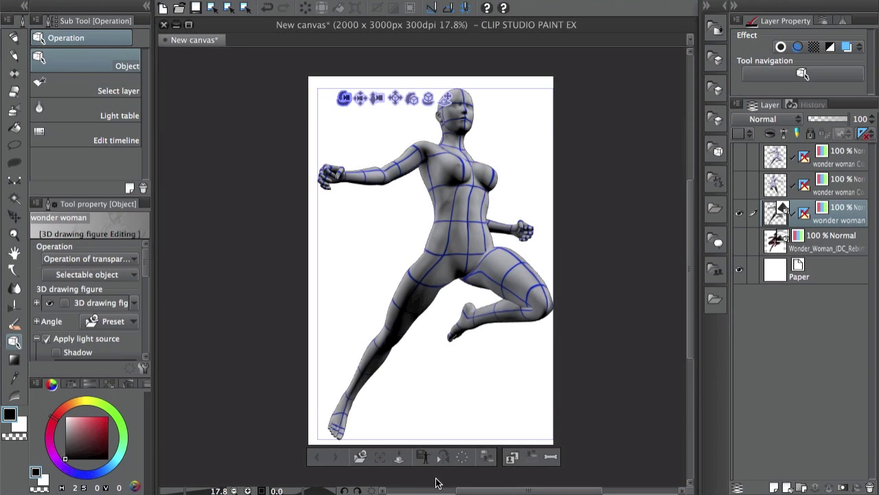
pyautogui.write('super pose')
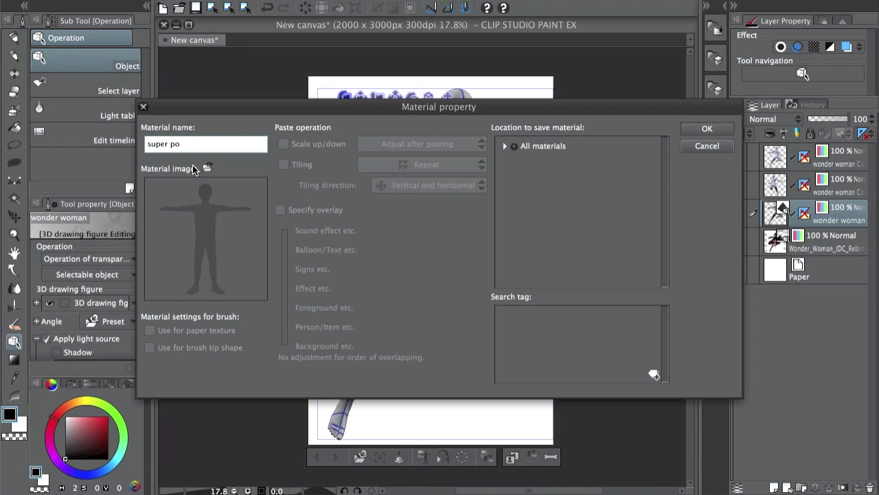
pyautogui.click(505, 146)
pyautogui.click(511, 253)
pyautogui.click(511, 235)
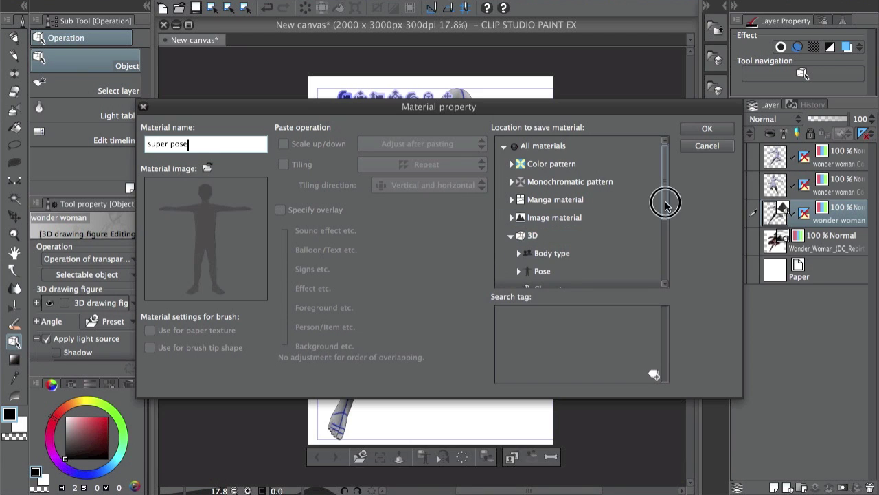
pyautogui.moveTo(663, 197); pyautogui.dragTo(577, 226)
pyautogui.click(517, 217)
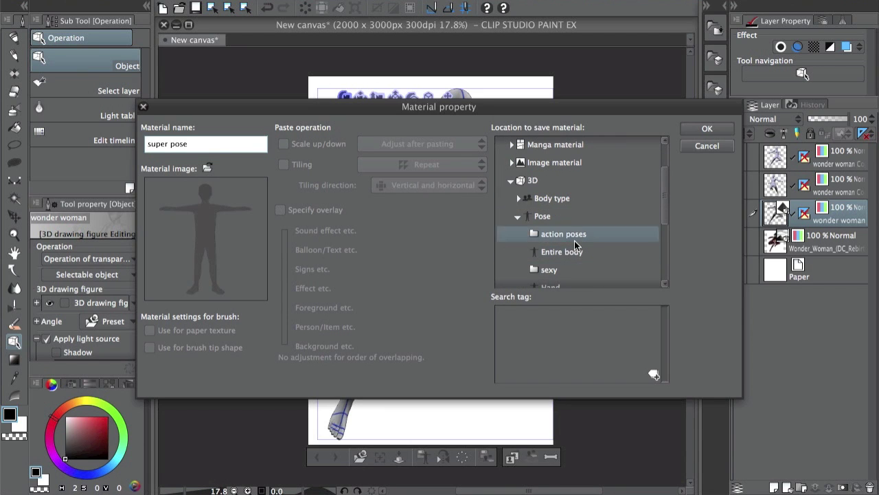
pyautogui.click(707, 131)
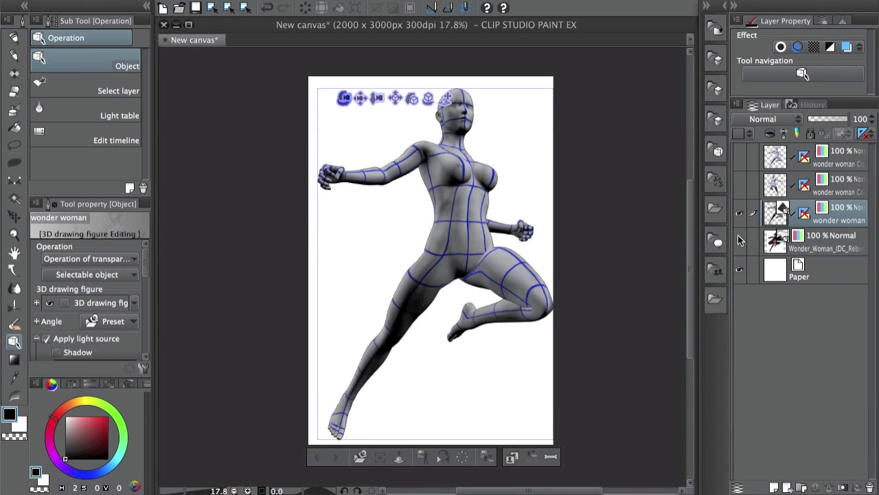
# - Try the short ninja and child body types from the Body type materials on the posed figure
pyautogui.click(715, 270)
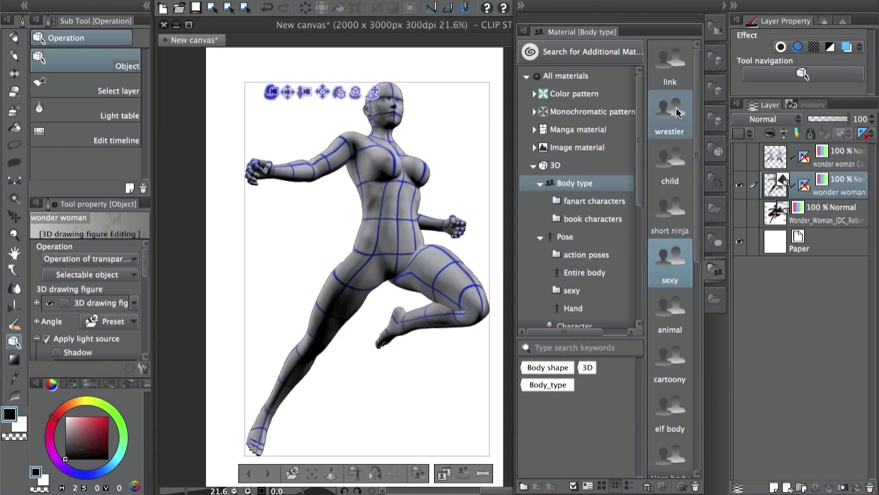
pyautogui.moveTo(670, 209); pyautogui.dragTo(395, 236)
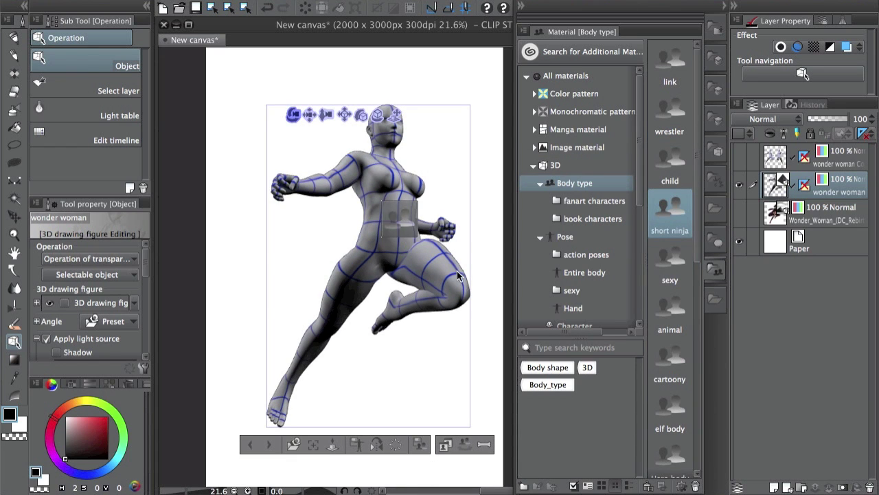
pyautogui.click(826, 204)
pyautogui.click(775, 184)
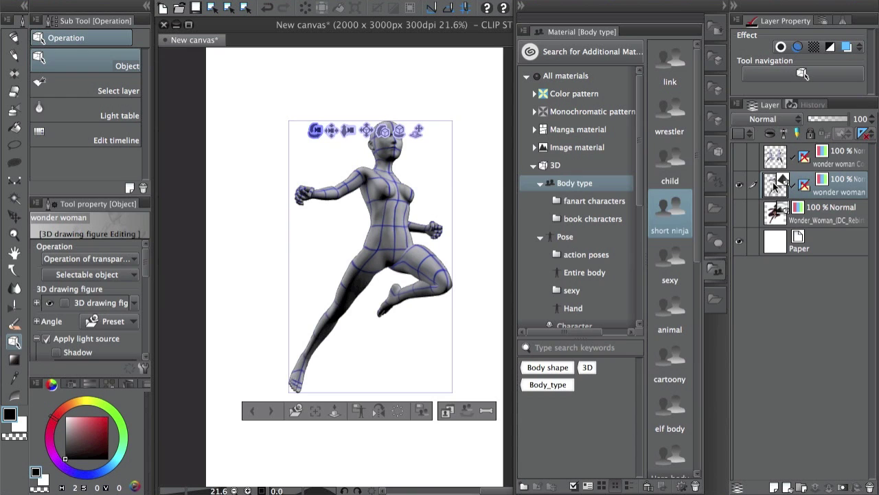
pyautogui.moveTo(670, 162); pyautogui.dragTo(426, 212)
pyautogui.moveTo(444, 362); pyautogui.dragTo(448, 347)
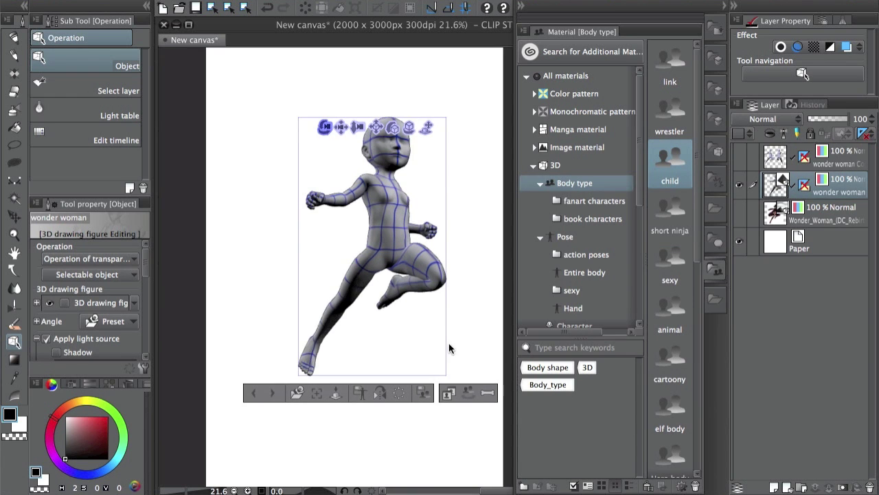
# - Try the cartoony and ogre body types on the posed figure
pyautogui.moveTo(701, 222); pyautogui.dragTo(689, 299)
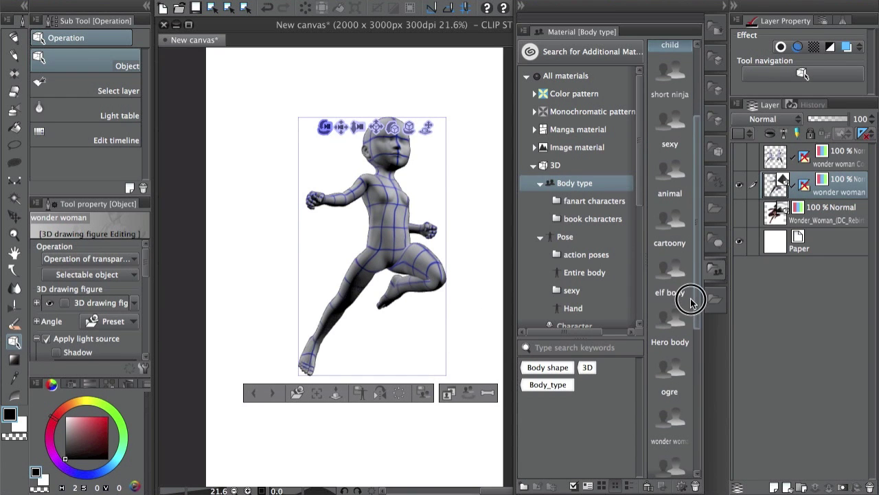
pyautogui.moveTo(669, 221); pyautogui.dragTo(420, 233)
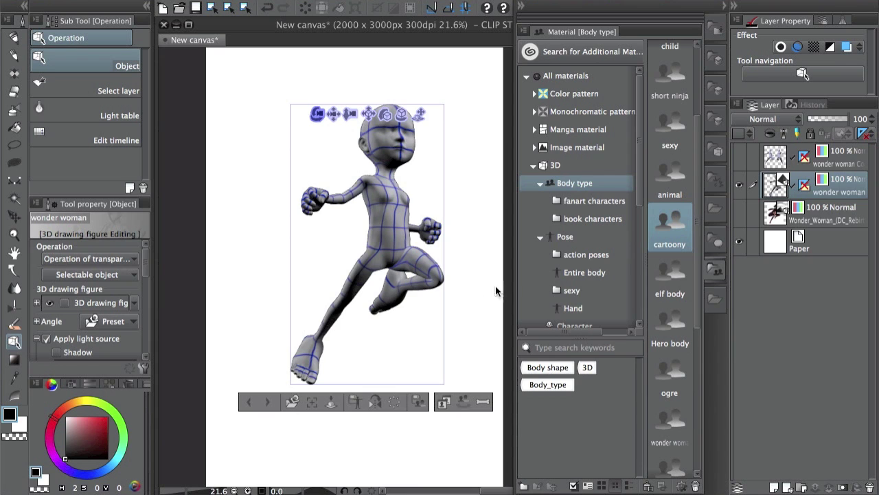
pyautogui.moveTo(669, 374); pyautogui.dragTo(417, 257)
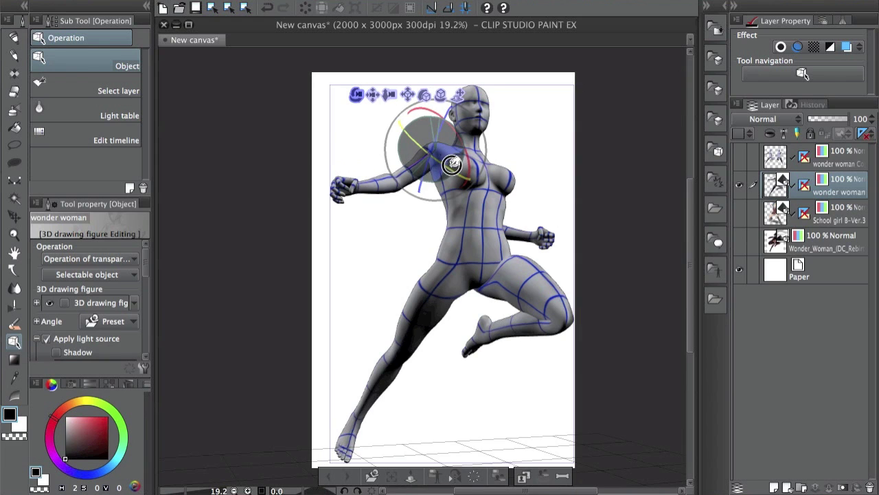
# - Rotate the figure's outstretched arm at the shoulder and turn its head more toward the viewer
pyautogui.moveTo(452, 164); pyautogui.dragTo(450, 125)
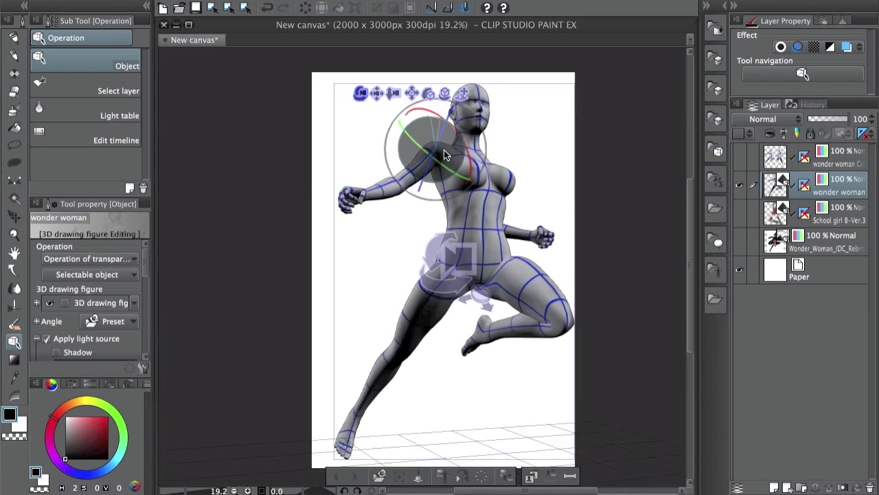
pyautogui.moveTo(443, 155); pyautogui.dragTo(471, 151)
pyautogui.click(468, 132)
pyautogui.click(477, 118)
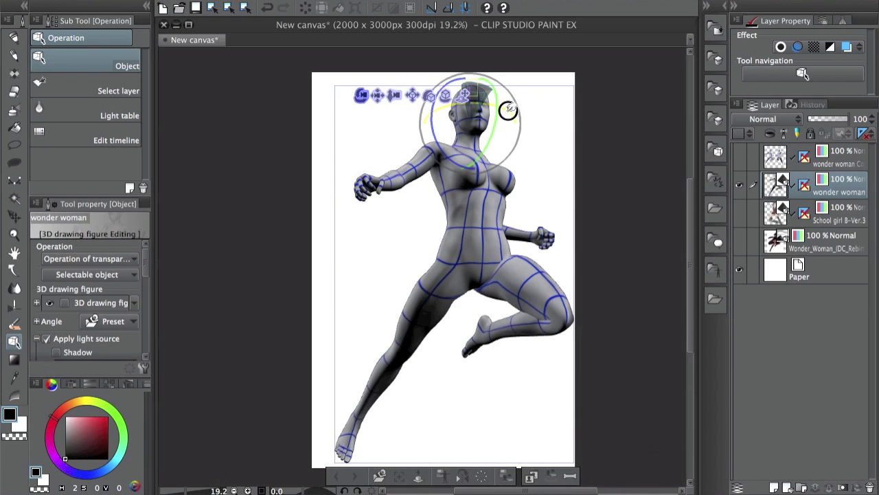
pyautogui.moveTo(508, 110); pyautogui.dragTo(490, 112)
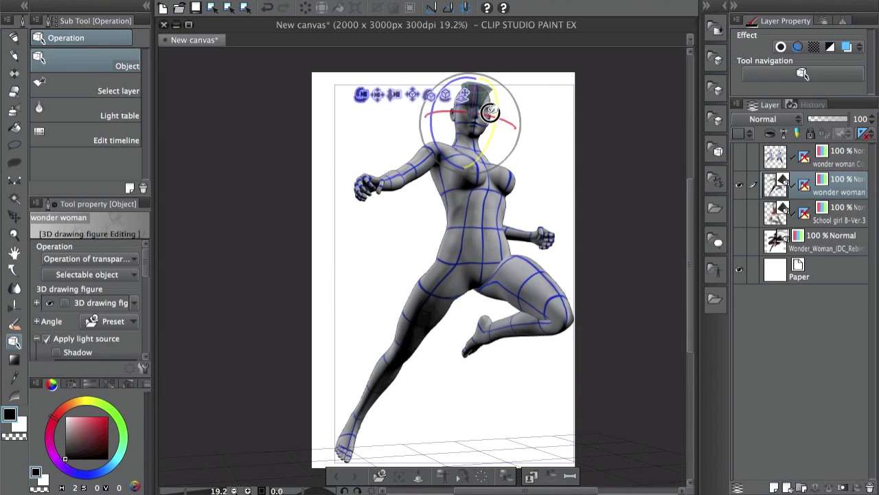
# - Open the fist of the figure's outstretched arm and spread all its fingers wide using the hand pose controls
pyautogui.click(366, 183)
pyautogui.moveTo(146, 255); pyautogui.dragTo(145, 316)
pyautogui.moveTo(403, 184); pyautogui.dragTo(434, 153)
pyautogui.moveTo(419, 201); pyautogui.dragTo(408, 270)
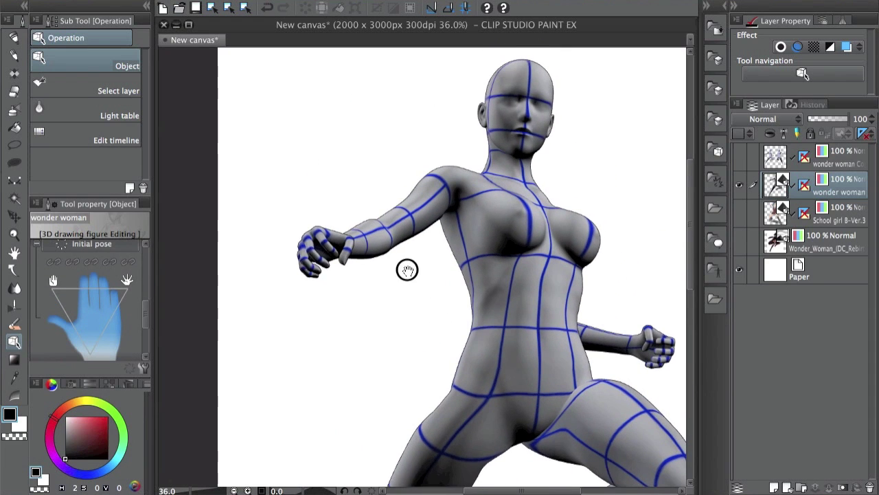
pyautogui.moveTo(98, 313); pyautogui.dragTo(157, 233)
pyautogui.moveTo(98, 289); pyautogui.dragTo(147, 282)
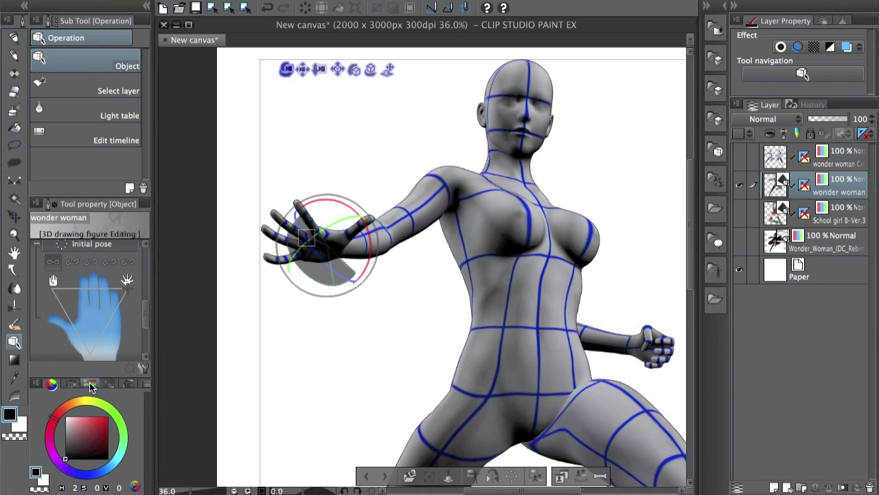
# - Lock the index and middle fingers and curl the remaining fingers to form a V sign
pyautogui.click(72, 262)
pyautogui.moveTo(116, 288)
pyautogui.mouseDown()
pyautogui.moveTo(95, 362)
pyautogui.moveTo(140, 276)
pyautogui.mouseUp()
pyautogui.click(94, 364)
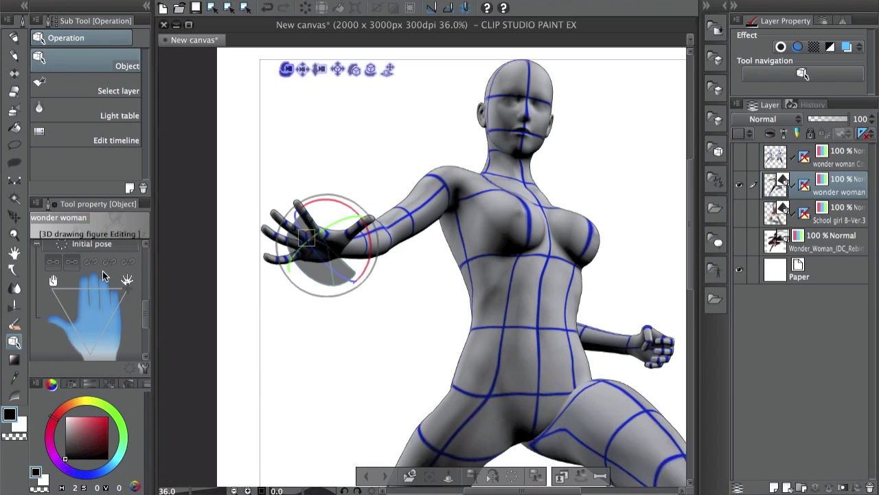
pyautogui.click(89, 355)
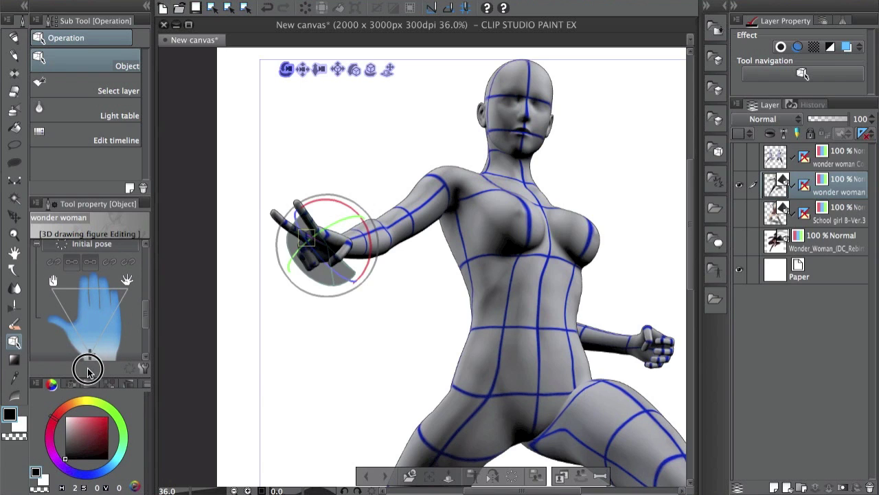
# - Try the four finger-bending types on the V-sign hand, ending on the first type
pyautogui.moveTo(145, 312); pyautogui.dragTo(145, 318)
pyautogui.click(80, 337)
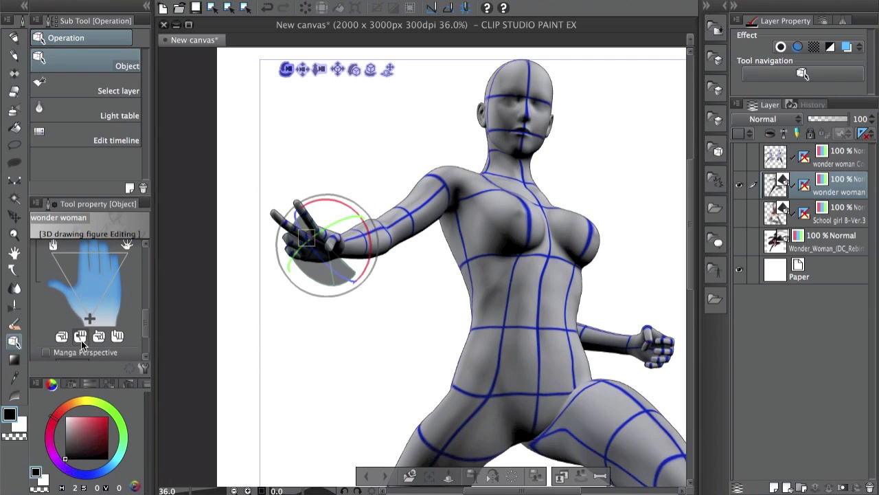
pyautogui.click(117, 337)
pyautogui.click(116, 342)
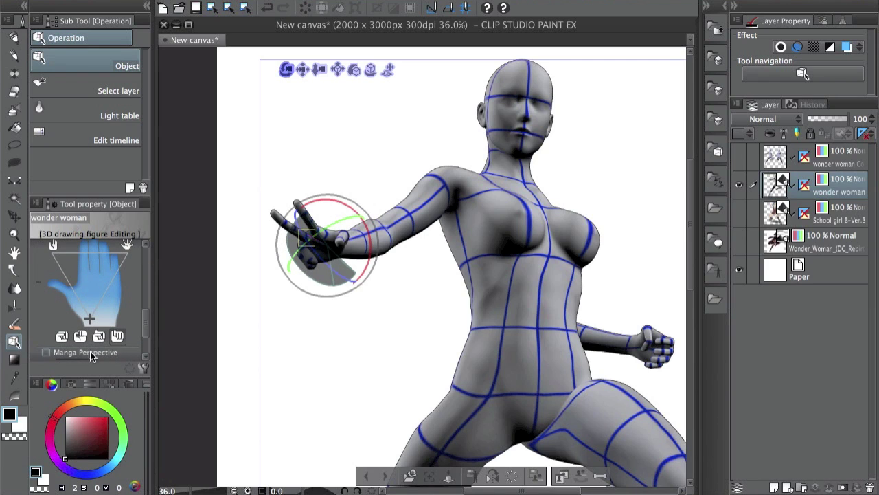
pyautogui.click(63, 338)
pyautogui.click(99, 336)
pyautogui.click(80, 338)
pyautogui.click(62, 338)
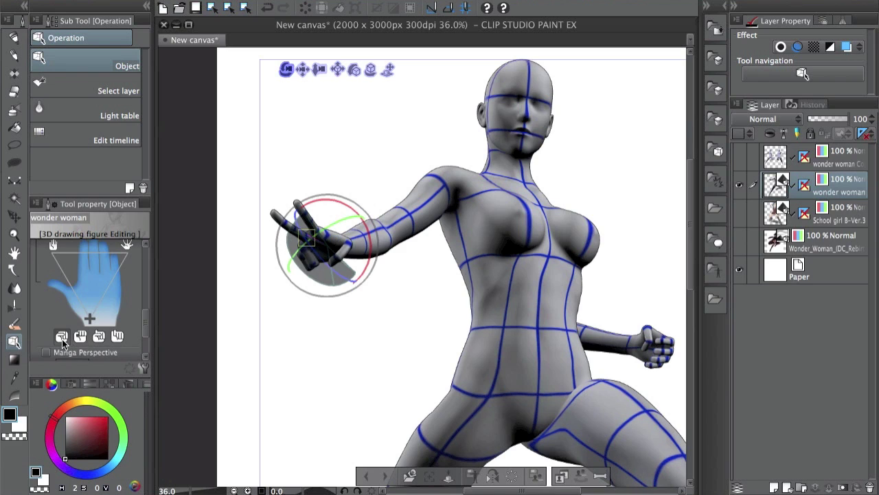
pyautogui.click(116, 335)
pyautogui.click(64, 340)
# - Bend the outstretched arm's elbow to raise the V-sign hand, and enable Manga Perspective
pyautogui.click(382, 236)
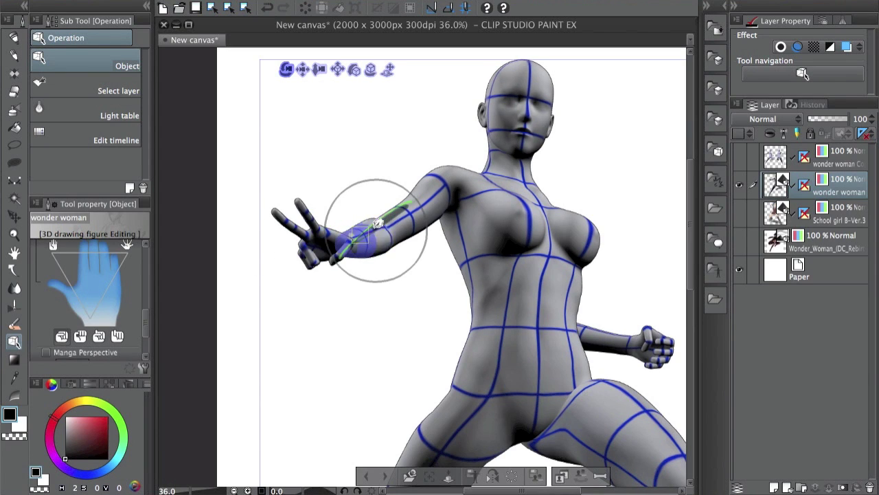
pyautogui.moveTo(384, 215); pyautogui.dragTo(394, 213)
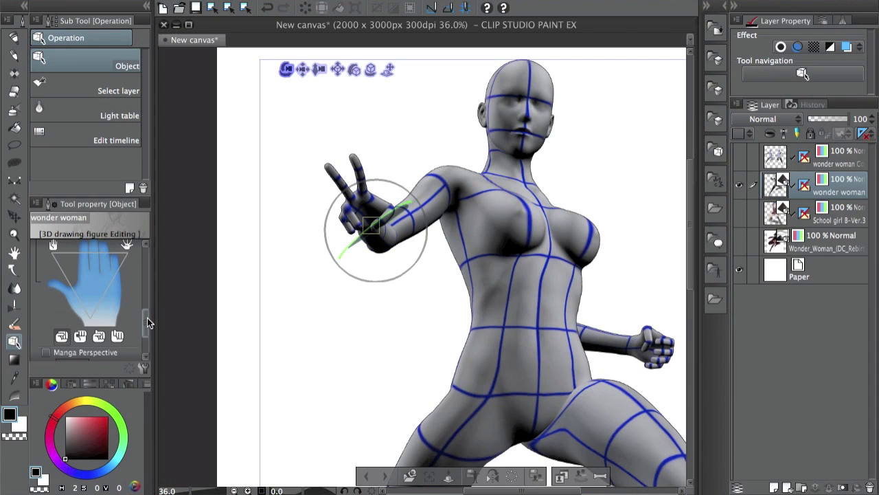
pyautogui.scroll(-2, 147, 323)
pyautogui.click(46, 297)
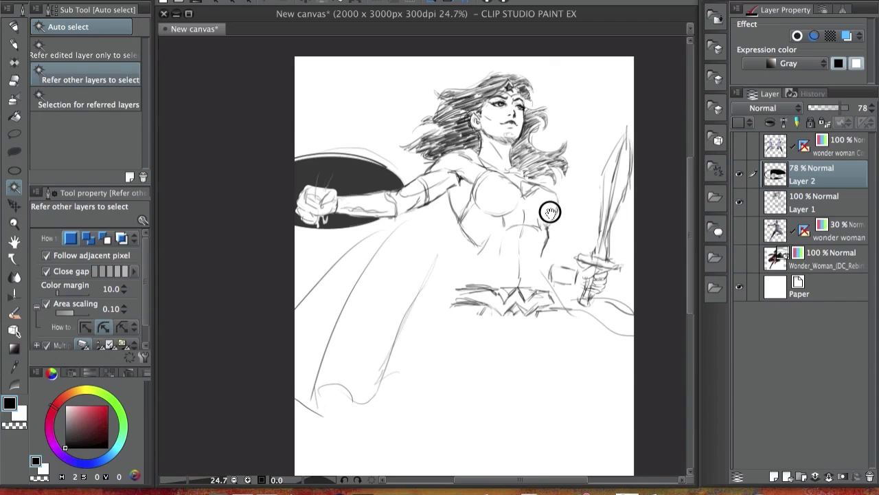
# - Show the 30% opacity wonder woman 3D figure layer beneath the pencil sketch
pyautogui.moveTo(552, 206)
pyautogui.mouseDown()
pyautogui.moveTo(523, 218)
pyautogui.moveTo(527, 211)
pyautogui.mouseUp()
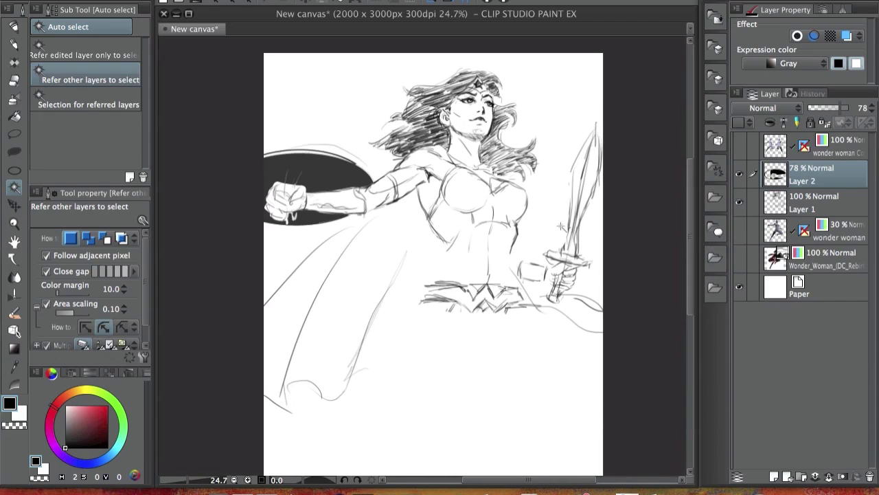
pyautogui.click(739, 230)
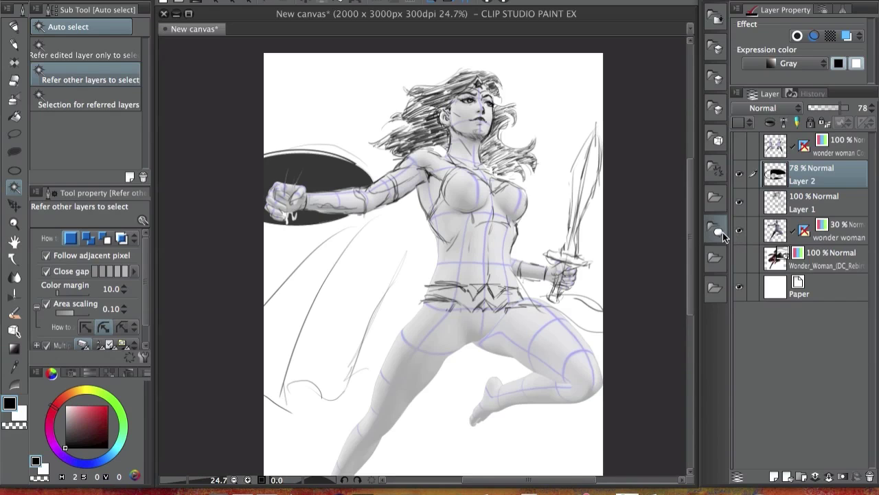